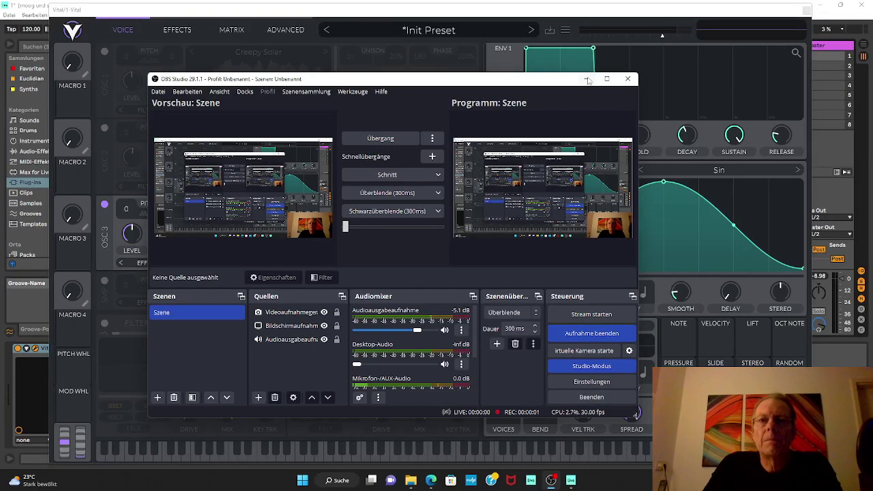
Step: Minimize OBS Studio so the Vital window with the Init Preset is fully visible
{"action": "left_click", "coordinate": [589, 81]}
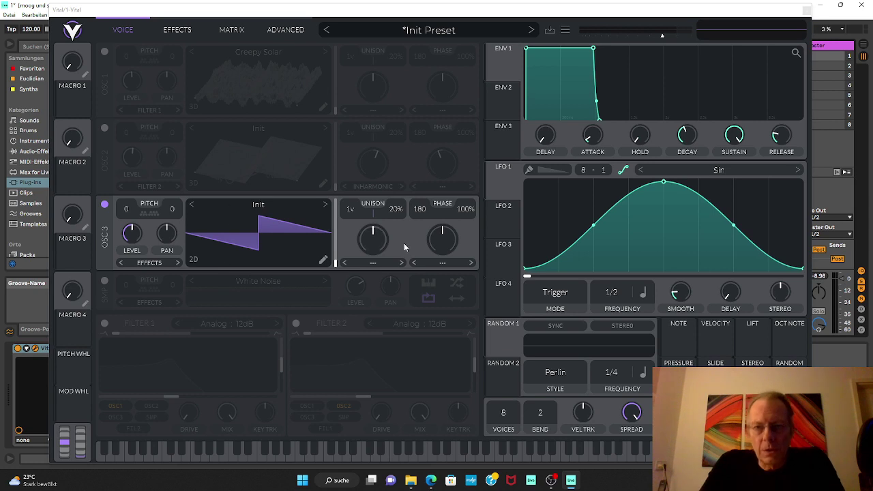
Step: Set oscillator 3's Init wavetable frame to about 106 in 3D view, then return to 2D
{"action": "left_click", "coordinate": [195, 260]}
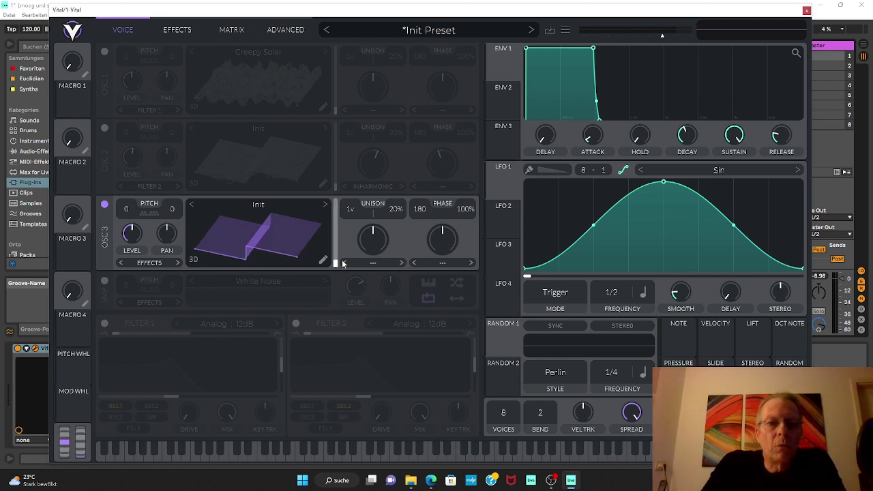
{"action": "mouse_move", "coordinate": [335, 265]}
{"action": "left_mouse_down"}
{"action": "mouse_move", "coordinate": [338, 186]}
{"action": "mouse_move", "coordinate": [327, 263]}
{"action": "left_mouse_up"}
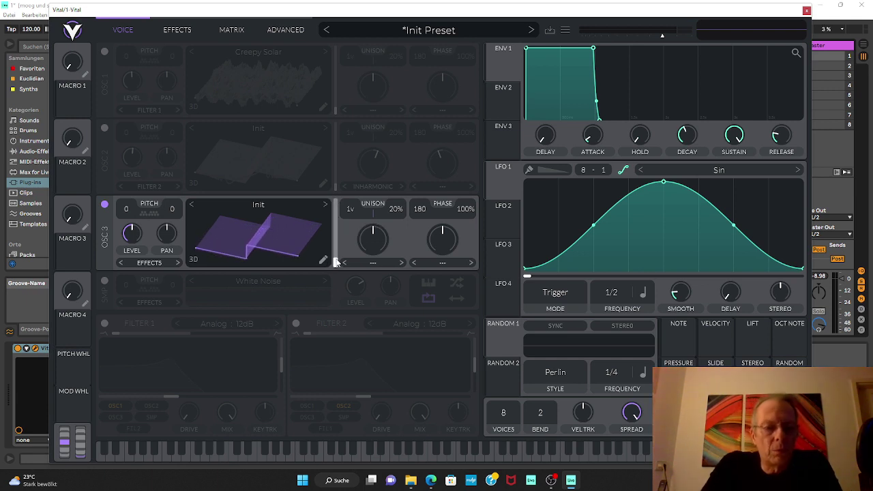
{"action": "mouse_move", "coordinate": [335, 260]}
{"action": "left_mouse_down"}
{"action": "mouse_move", "coordinate": [336, 203]}
{"action": "mouse_move", "coordinate": [335, 276]}
{"action": "left_mouse_up"}
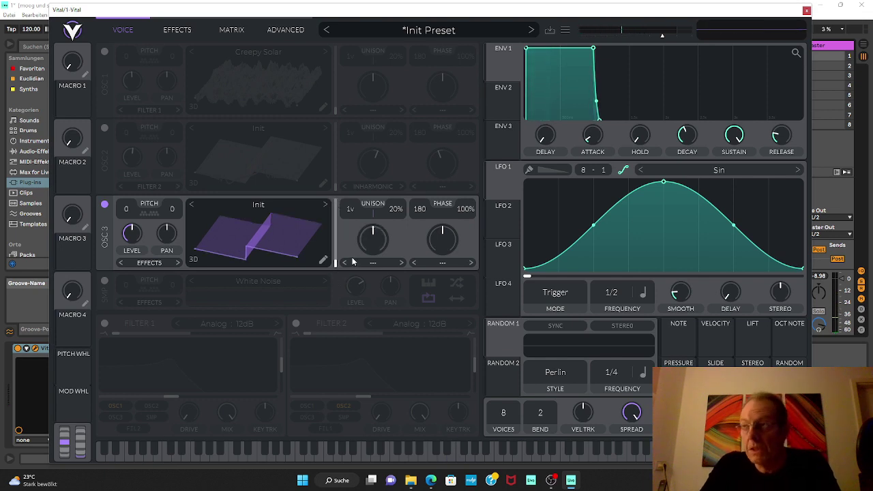
{"action": "left_click", "coordinate": [194, 262]}
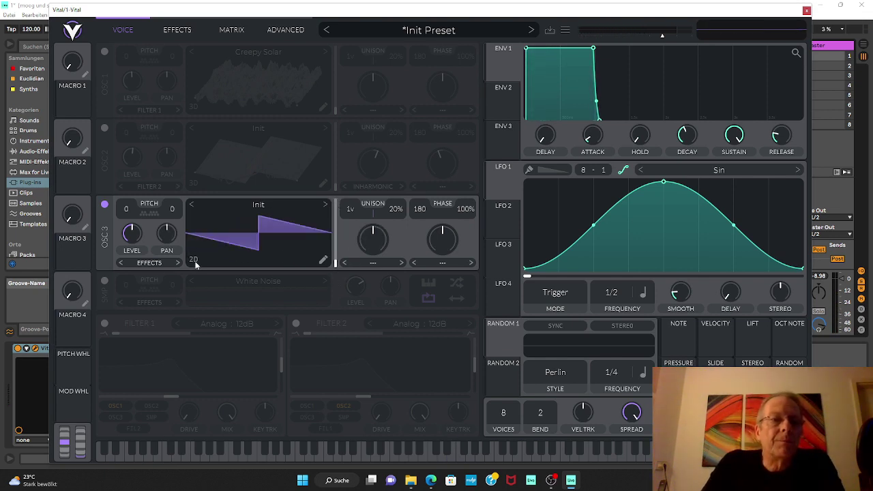
Step: Enable oscillator 1 with its Creepy Solar wavetable and show it as a 2D waveform
{"action": "left_click", "coordinate": [104, 53]}
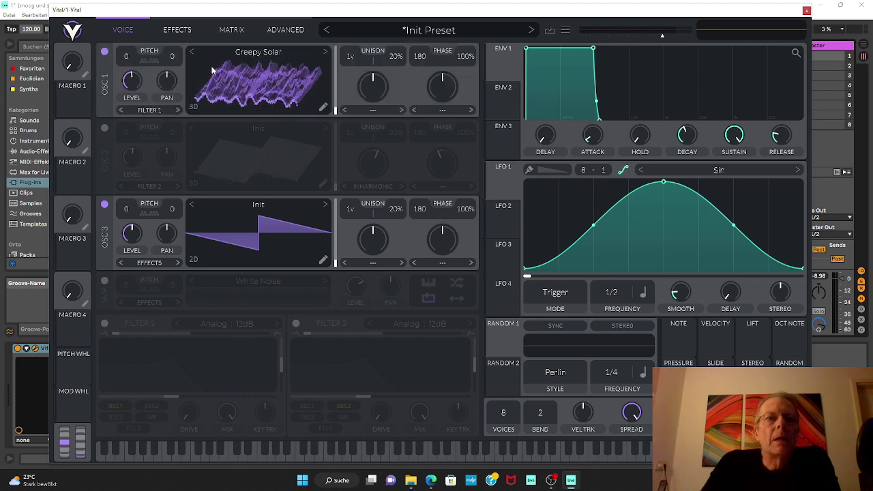
{"action": "left_click", "coordinate": [193, 107]}
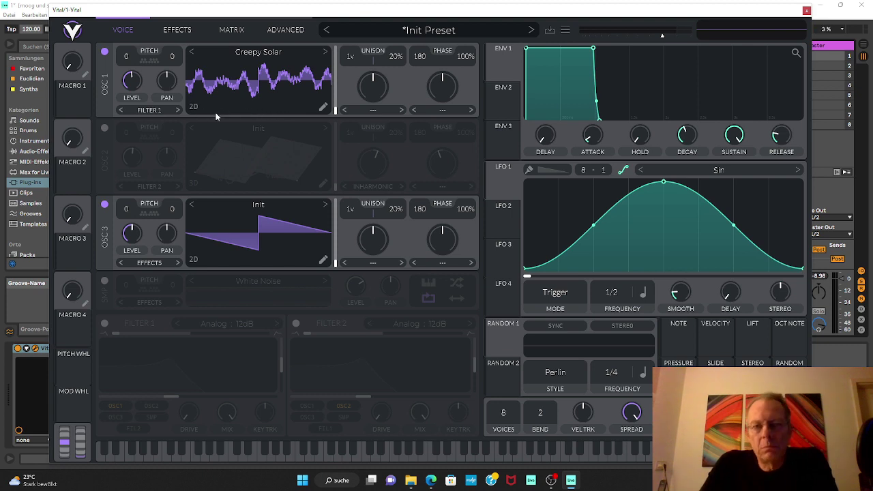
Step: Show oscillator 1 in 3D and raise its Creepy Solar frame from 56.19 to 62.43
{"action": "left_click", "coordinate": [193, 106]}
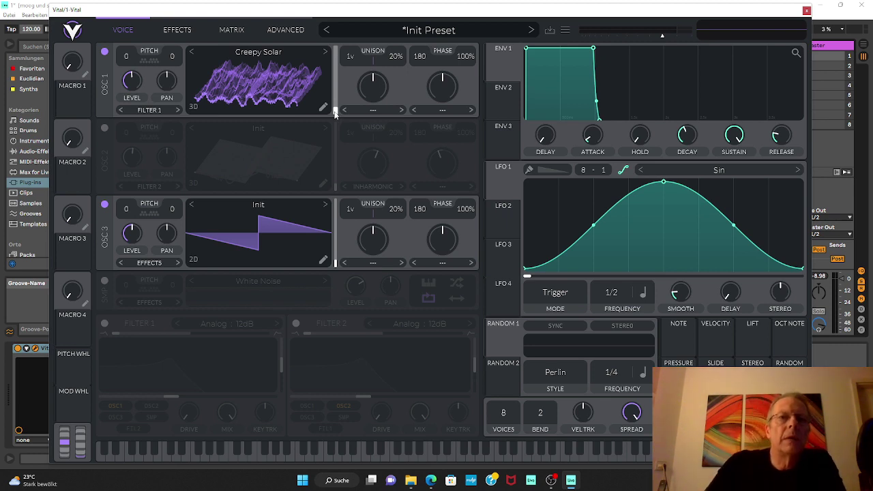
{"action": "mouse_move", "coordinate": [335, 114]}
{"action": "left_mouse_down"}
{"action": "mouse_move", "coordinate": [332, 34]}
{"action": "mouse_move", "coordinate": [331, 114]}
{"action": "left_mouse_up"}
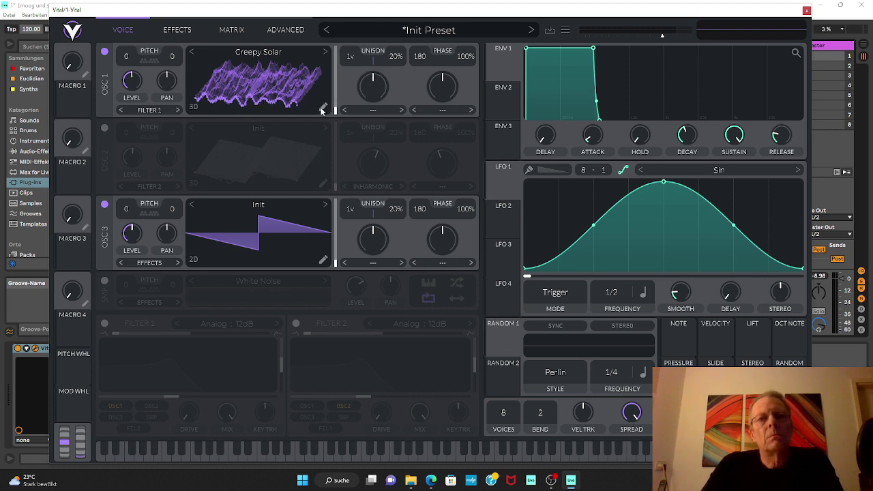
{"action": "mouse_move", "coordinate": [336, 114]}
{"action": "left_mouse_down"}
{"action": "mouse_move", "coordinate": [342, 45]}
{"action": "mouse_move", "coordinate": [338, 116]}
{"action": "left_mouse_up"}
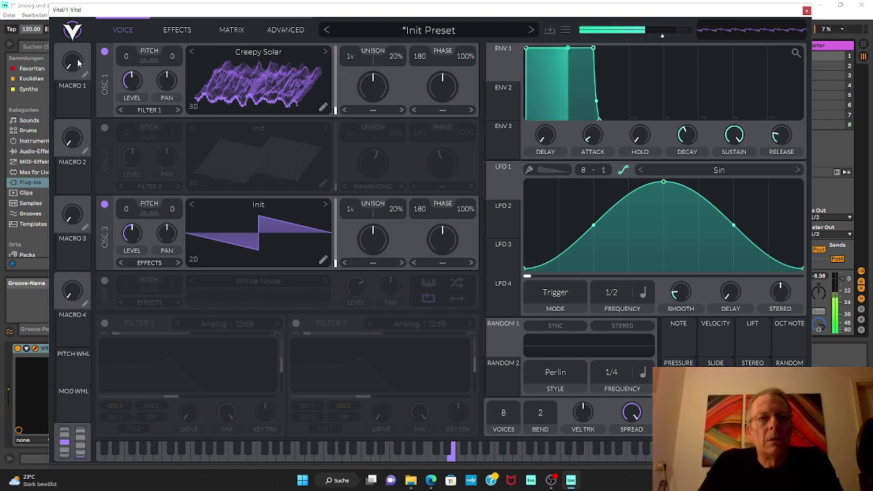
Step: Reset oscillator 1's Creepy Solar frame to 0 in 2D view, then return to 3D
{"action": "left_click", "coordinate": [194, 107]}
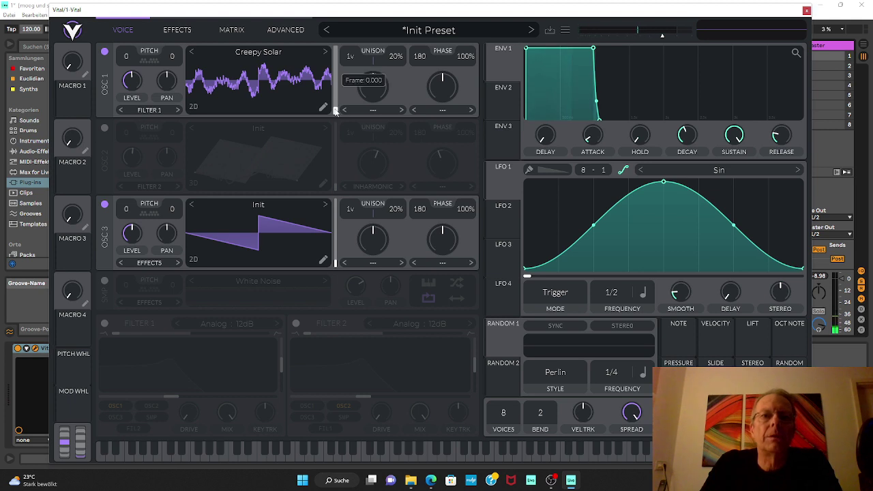
{"action": "mouse_move", "coordinate": [335, 109]}
{"action": "left_mouse_down"}
{"action": "mouse_move", "coordinate": [336, 56]}
{"action": "mouse_move", "coordinate": [335, 123]}
{"action": "left_mouse_up"}
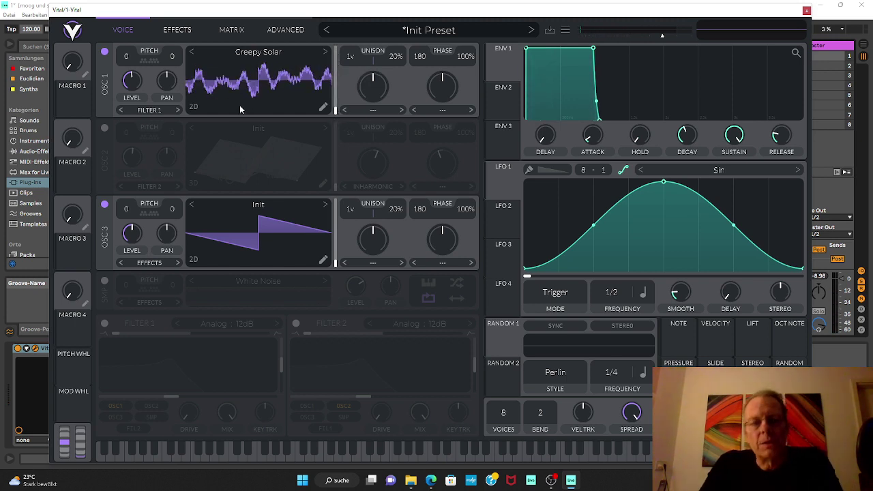
{"action": "left_click", "coordinate": [194, 107]}
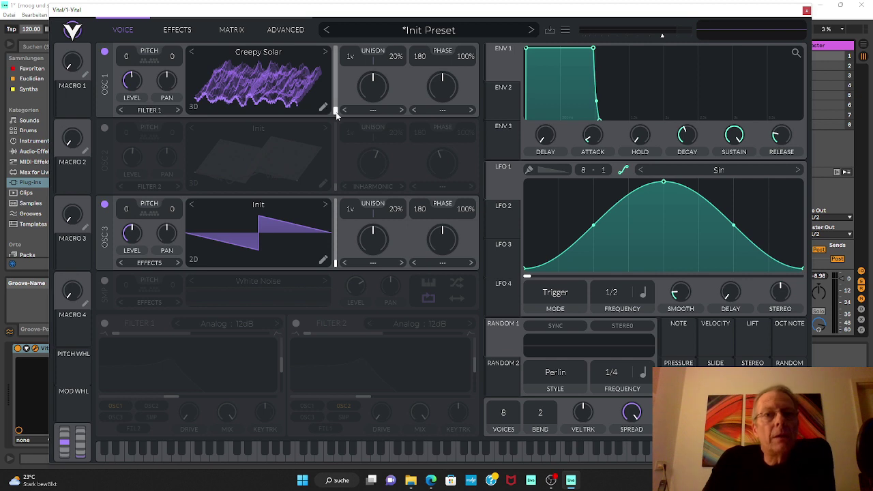
Step: Raise oscillator 1's wavetable frame slider to 87.41 in 3D view
{"action": "mouse_move", "coordinate": [335, 107]}
{"action": "left_mouse_down"}
{"action": "mouse_move", "coordinate": [339, 41]}
{"action": "mouse_move", "coordinate": [333, 119]}
{"action": "left_mouse_up"}
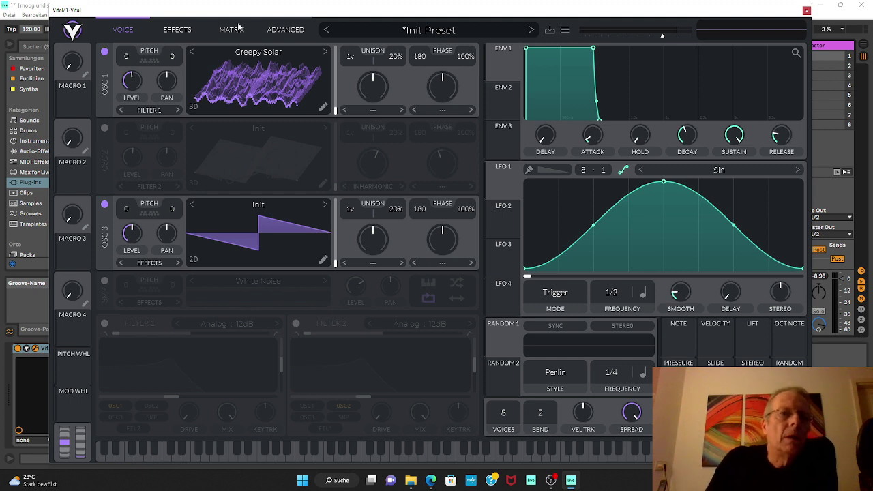
Step: In 2D, sweep oscillator 1's Creepy Solar frame higher, reset it to 0.000, then return to 3D
{"action": "left_click", "coordinate": [194, 107]}
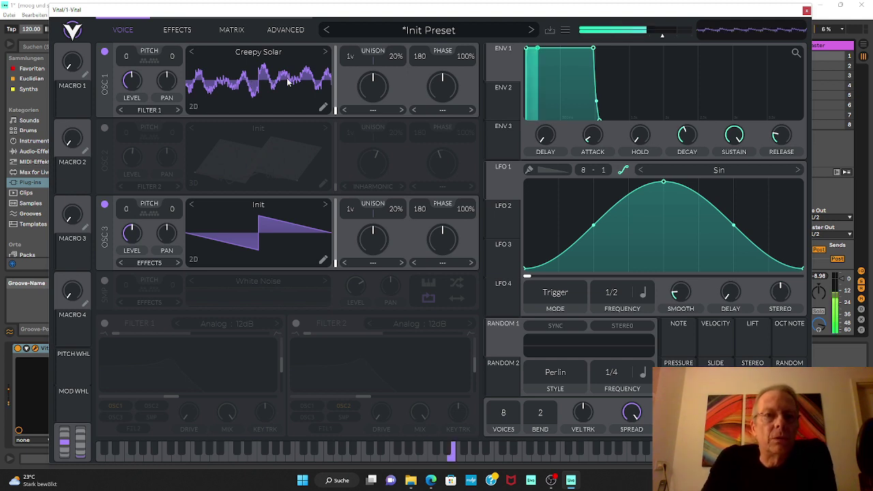
{"action": "left_click_drag", "start_coordinate": [333, 112], "coordinate": [335, 97]}
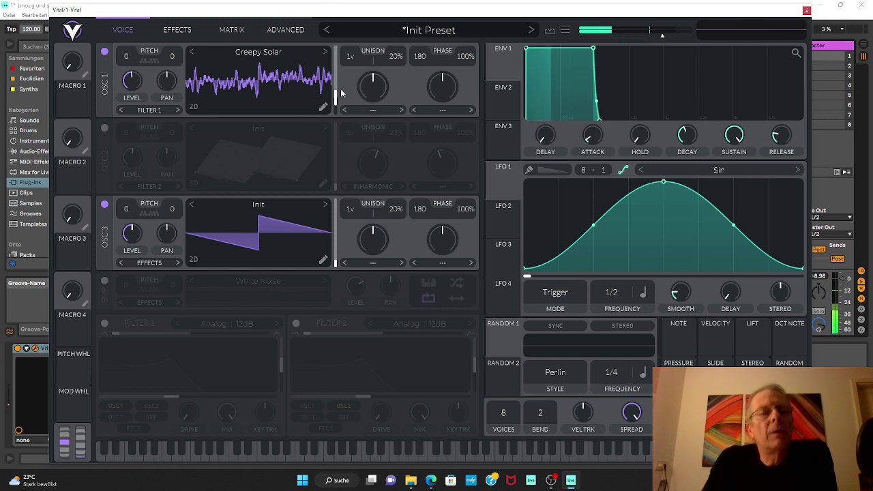
{"action": "mouse_move", "coordinate": [335, 100]}
{"action": "left_click_drag", "start_coordinate": [336, 99], "coordinate": [334, 118]}
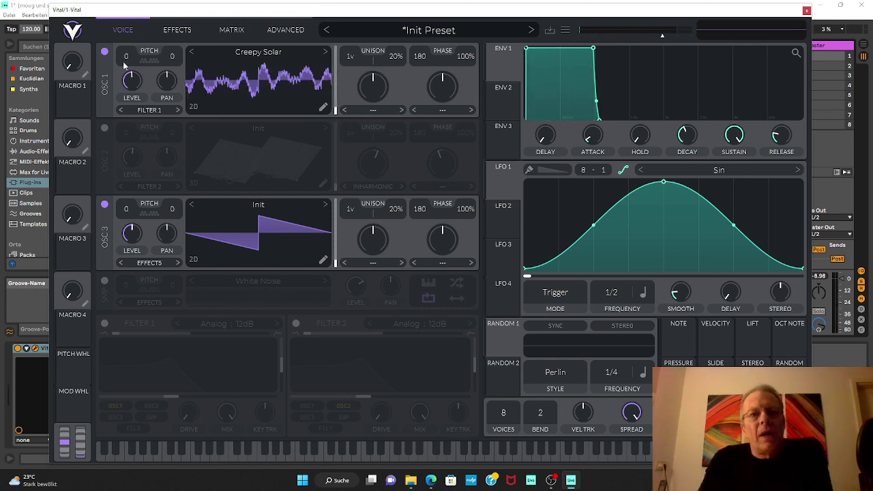
{"action": "left_click", "coordinate": [194, 109]}
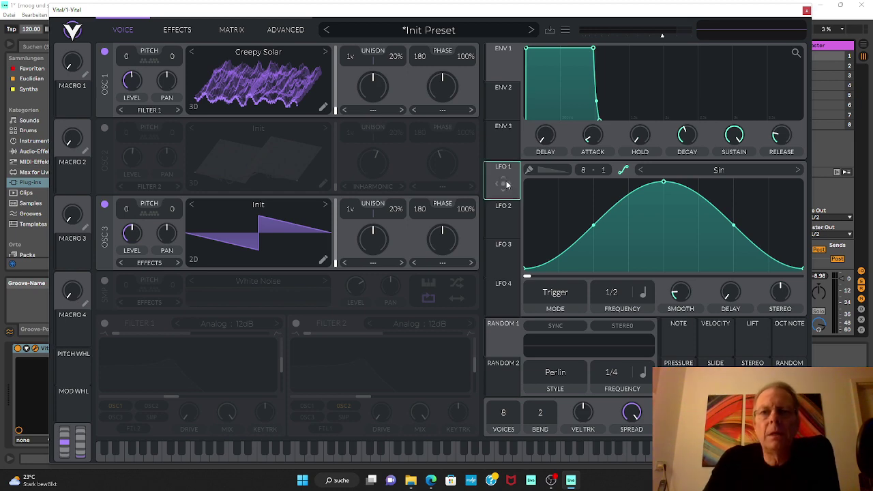
Step: Route LFO 1 to an oscillator 1 parameter and switch oscillator 3 off
{"action": "left_click_drag", "start_coordinate": [502, 183], "coordinate": [325, 82]}
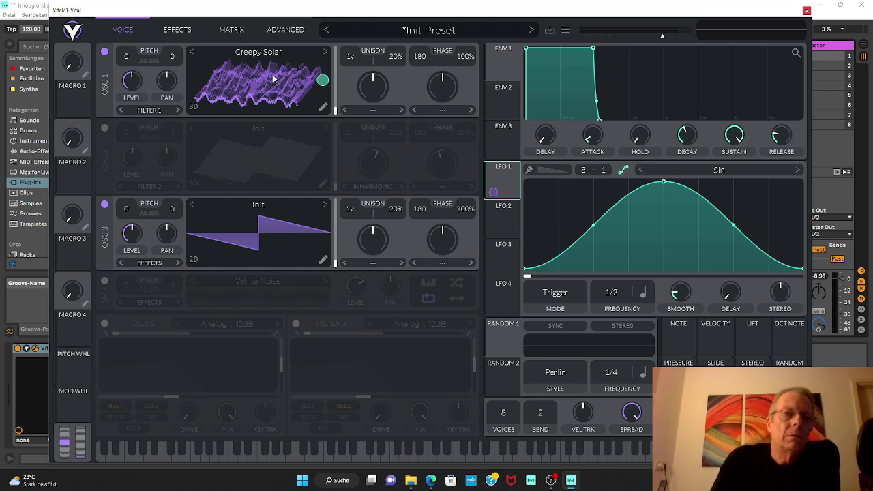
{"action": "left_click", "coordinate": [105, 204]}
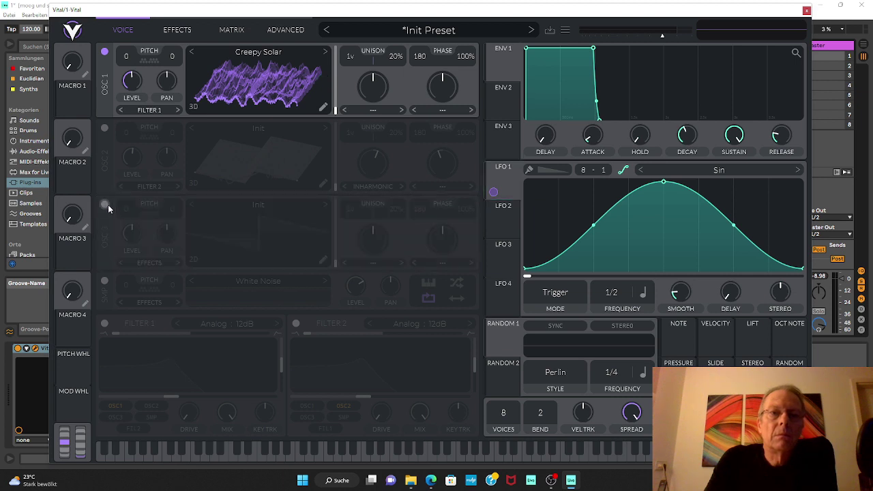
Step: Disable oscillator 1, enable oscillator 2, set its spectral morph to None, and view it in 2D
{"action": "left_click", "coordinate": [106, 52]}
{"action": "left_click", "coordinate": [105, 128]}
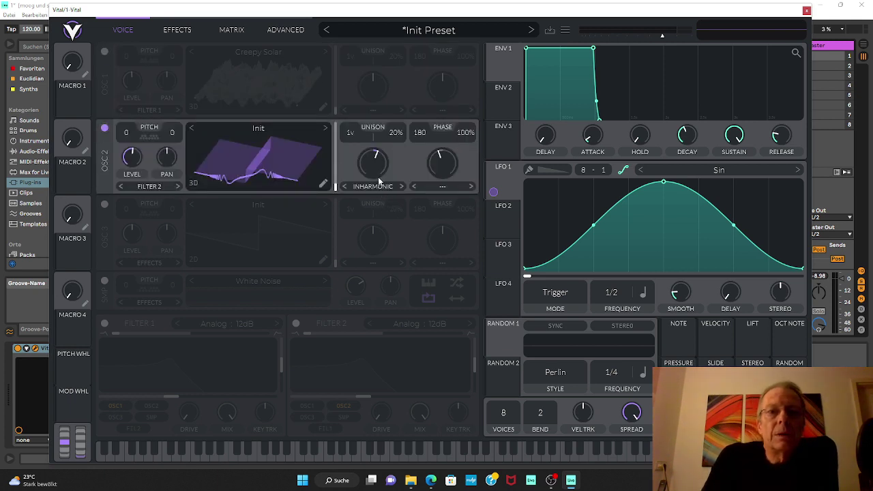
{"action": "mouse_move", "coordinate": [373, 166]}
{"action": "scroll", "coordinate": [373, 165], "scroll_direction": "down", "scroll_amount": 2}
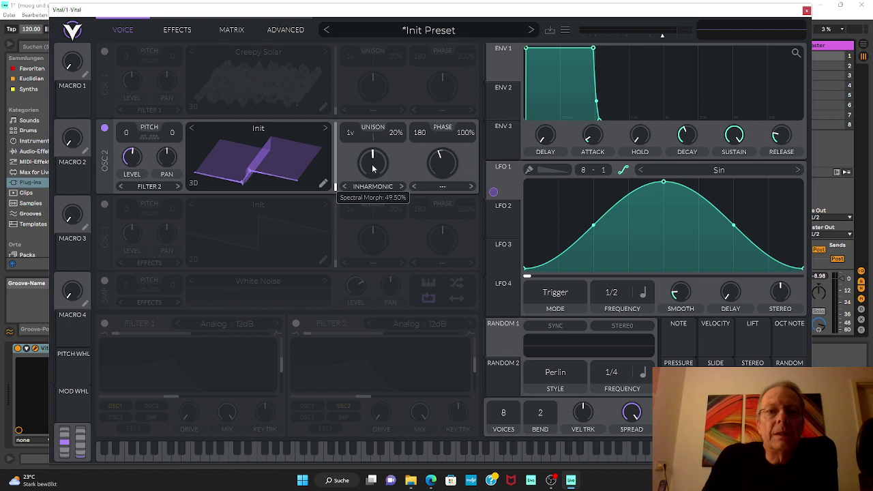
{"action": "left_click", "coordinate": [375, 186]}
{"action": "left_click", "coordinate": [378, 199]}
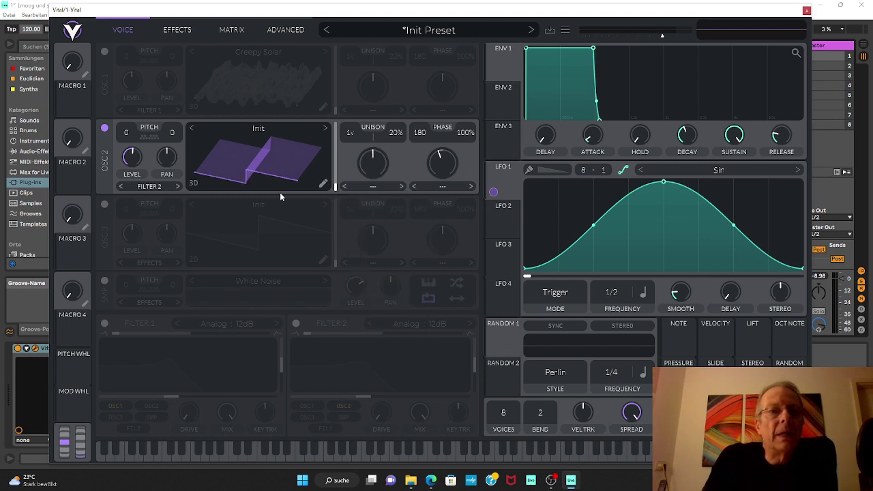
{"action": "left_click", "coordinate": [194, 182]}
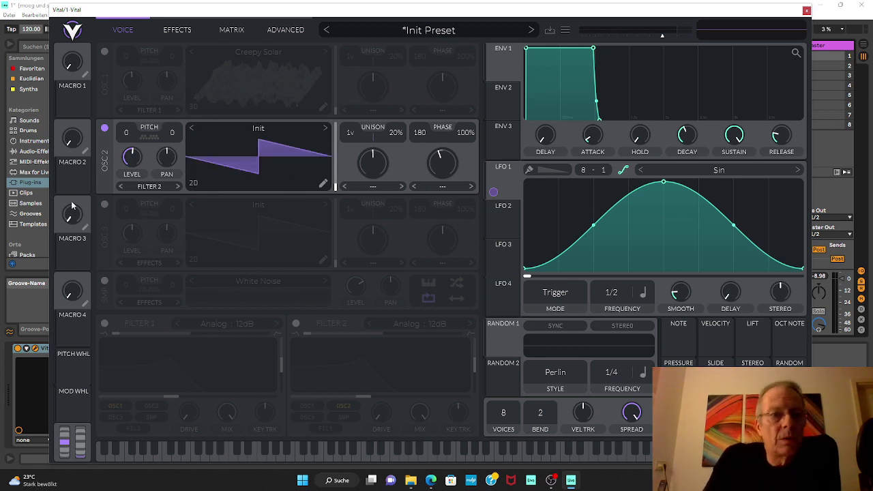
Step: Toggle oscillator 3 on and off, then show oscillator 2 in 3D and raise its frame to 243.5
{"action": "left_click", "coordinate": [105, 204]}
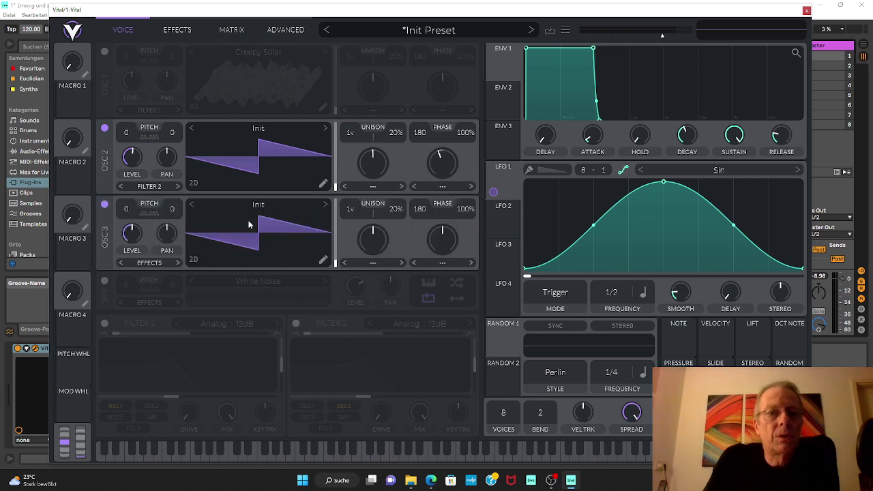
{"action": "left_click", "coordinate": [104, 204]}
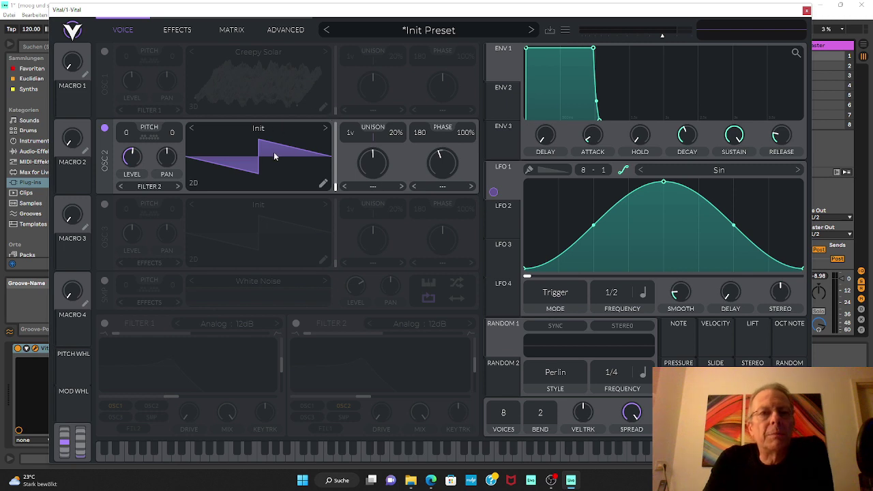
{"action": "left_click", "coordinate": [194, 184]}
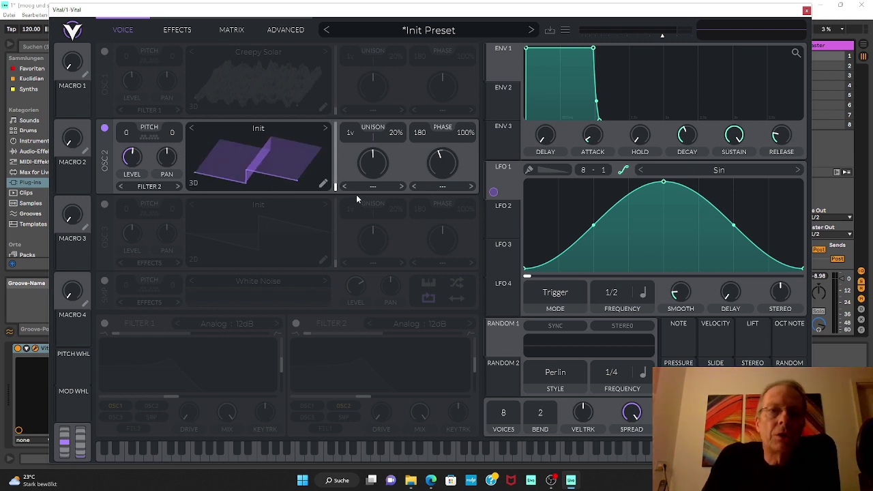
{"action": "left_click_drag", "start_coordinate": [338, 186], "coordinate": [323, 219]}
Step: Give oscillator 2 an Inharmonic Stretch spectral morph and set its frame position to 179.5
{"action": "left_click", "coordinate": [195, 182]}
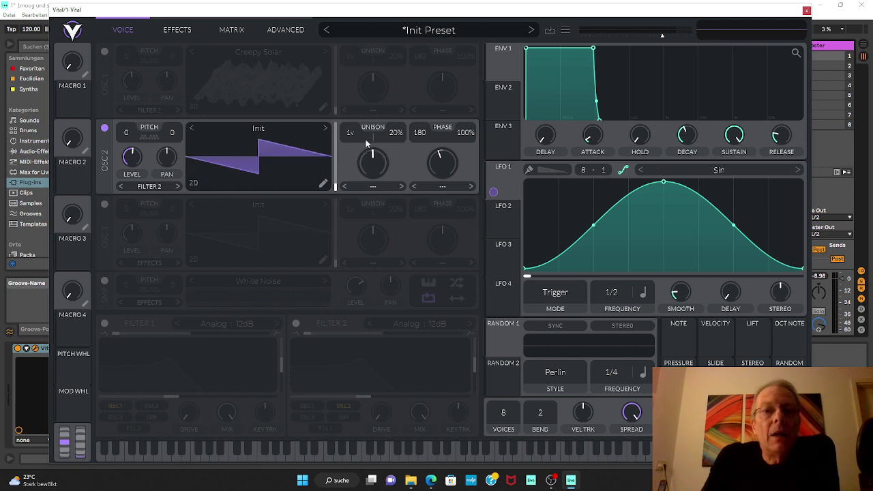
{"action": "left_click", "coordinate": [374, 187]}
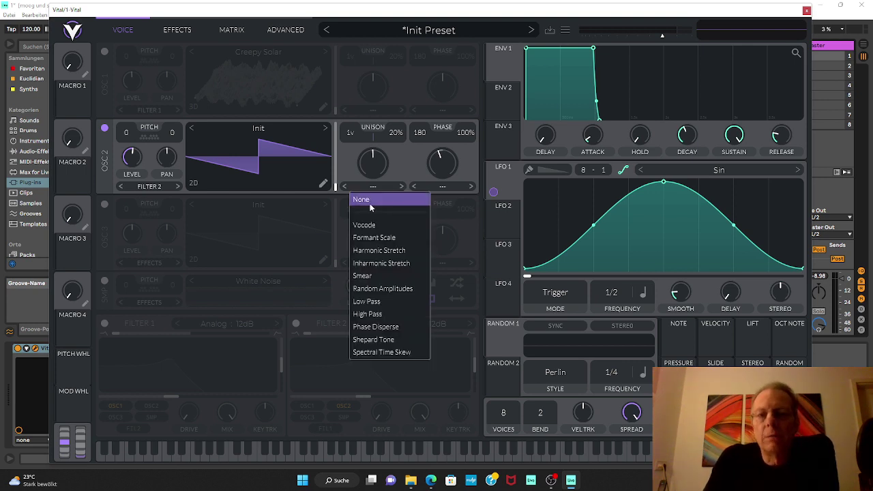
{"action": "left_click", "coordinate": [385, 264]}
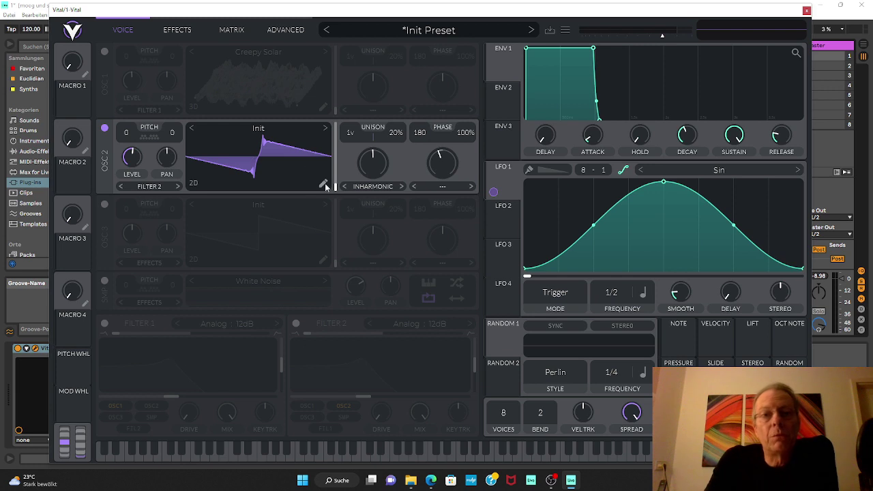
{"action": "left_click", "coordinate": [196, 184]}
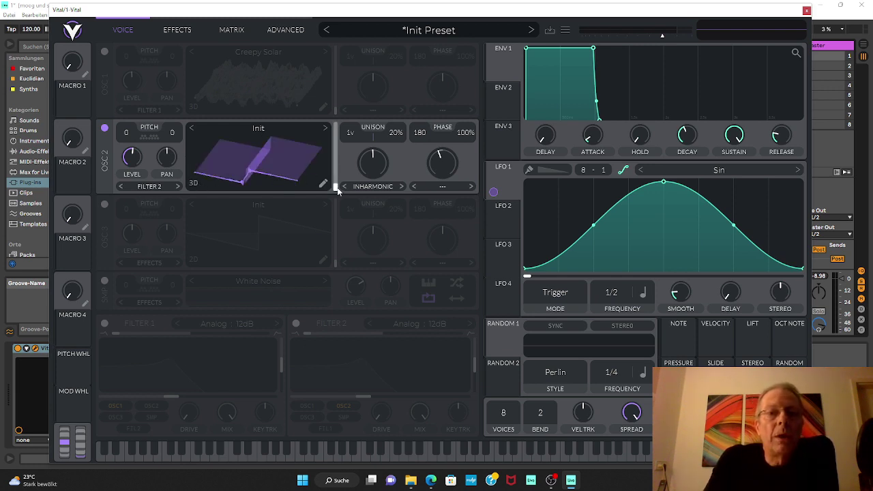
{"action": "mouse_move", "coordinate": [338, 191]}
{"action": "left_mouse_down"}
{"action": "mouse_move", "coordinate": [339, 117]}
{"action": "mouse_move", "coordinate": [326, 184]}
{"action": "left_mouse_up"}
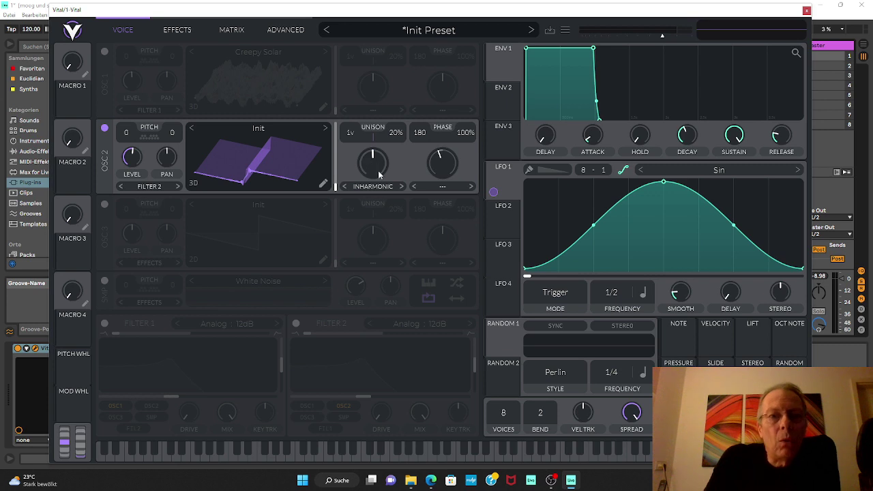
Step: Route LFO 1 to oscillator 2's Inharmonic spectral morph knob and set its amount to 31%
{"action": "left_click", "coordinate": [194, 183]}
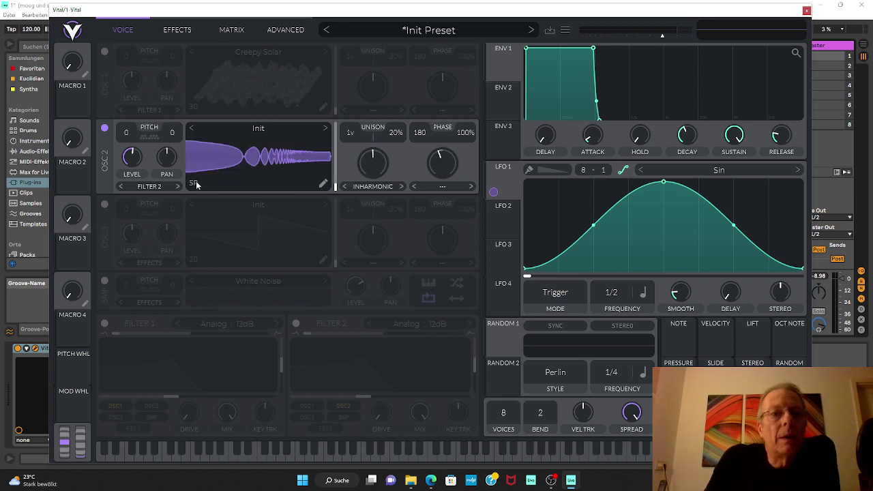
{"action": "left_click", "coordinate": [195, 184]}
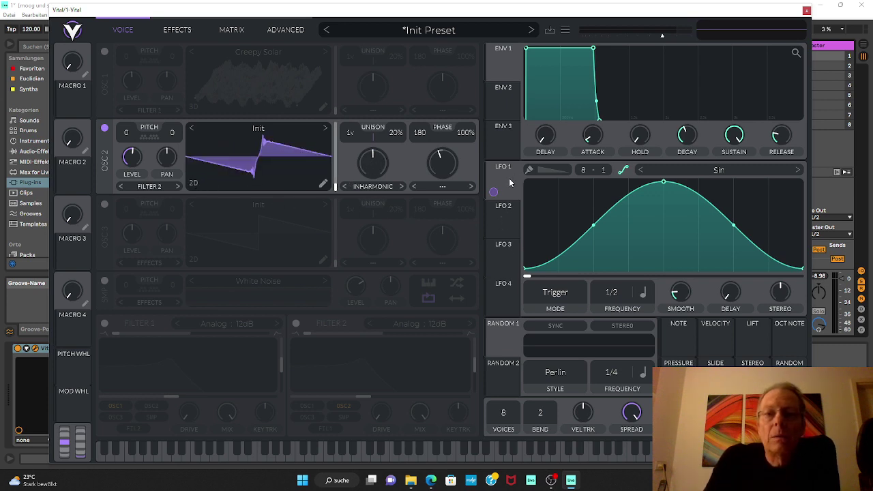
{"action": "left_click_drag", "start_coordinate": [493, 192], "coordinate": [372, 157]}
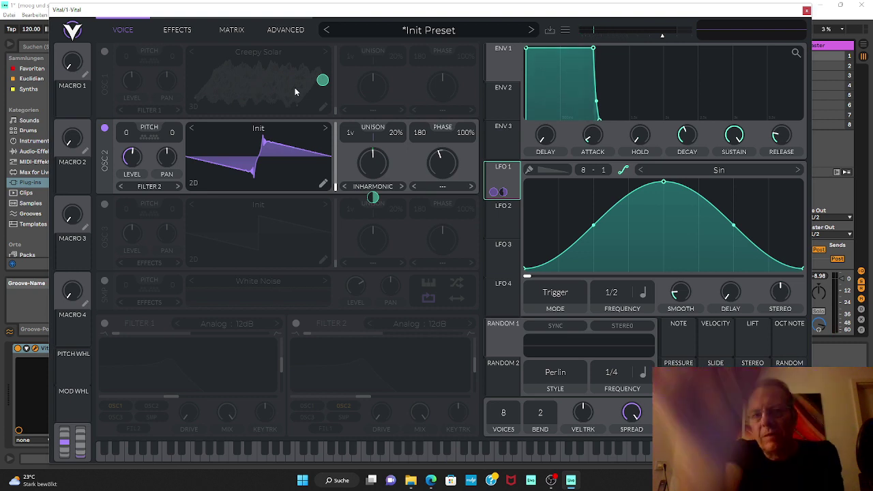
{"action": "left_click", "coordinate": [192, 183]}
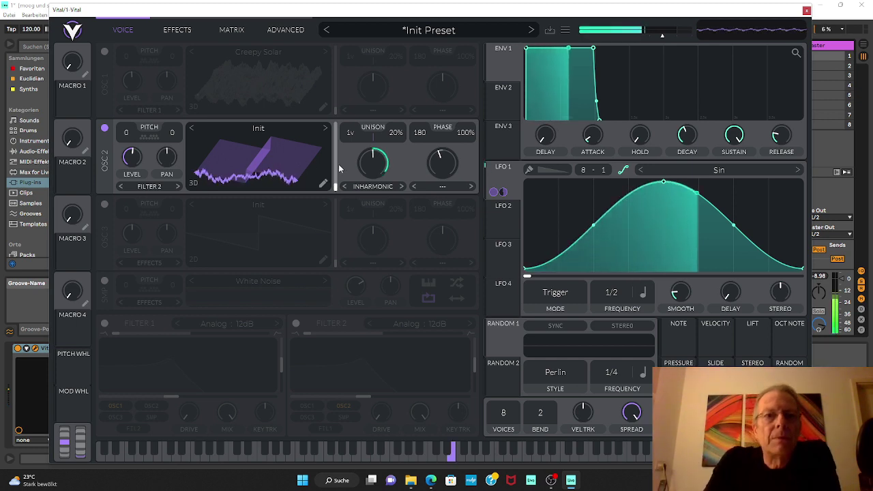
{"action": "mouse_move", "coordinate": [370, 160]}
{"action": "left_mouse_down"}
{"action": "mouse_move", "coordinate": [370, 171]}
{"action": "mouse_move", "coordinate": [380, 161]}
{"action": "mouse_move", "coordinate": [369, 154]}
{"action": "left_mouse_up"}
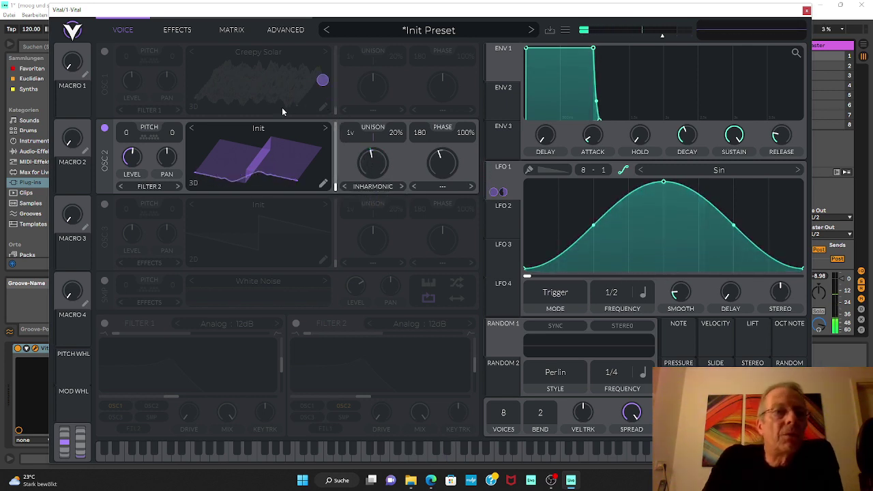
Step: Disable oscillator 2 and re-enable oscillator 1 for comparison
{"action": "left_click", "coordinate": [104, 127]}
{"action": "left_click", "coordinate": [105, 53]}
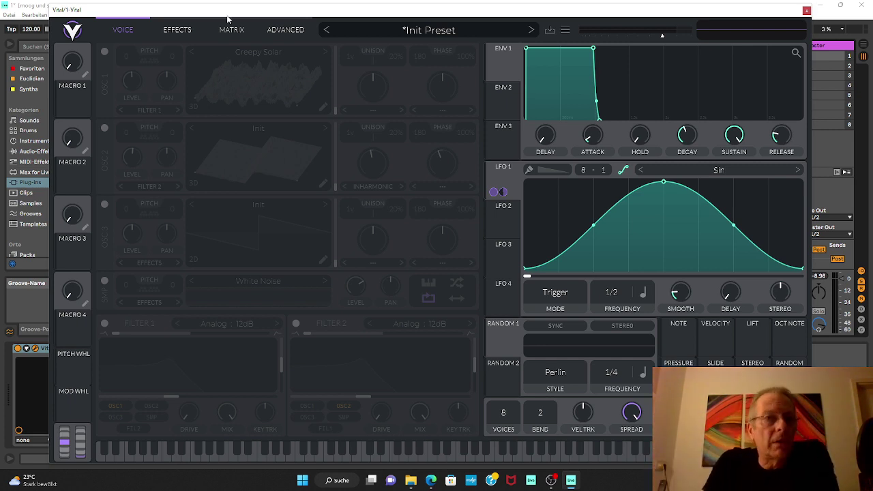
Step: Turn oscillator 2's power back on
{"action": "left_click", "coordinate": [105, 129]}
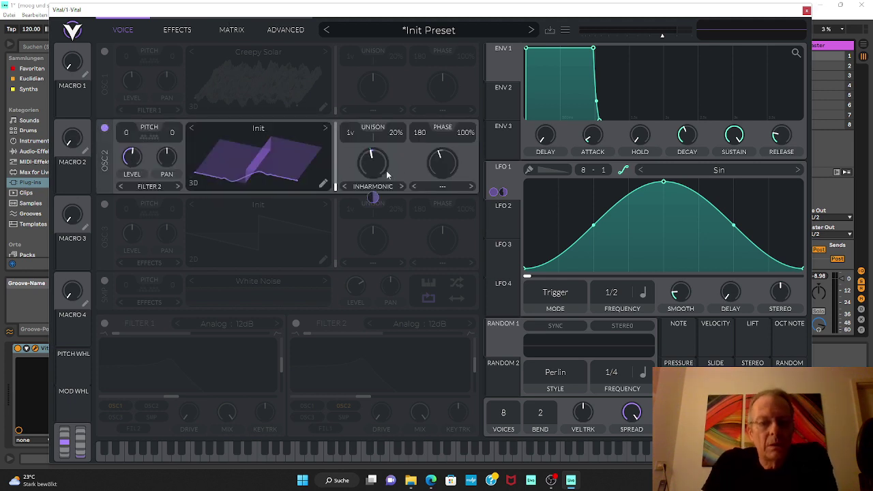